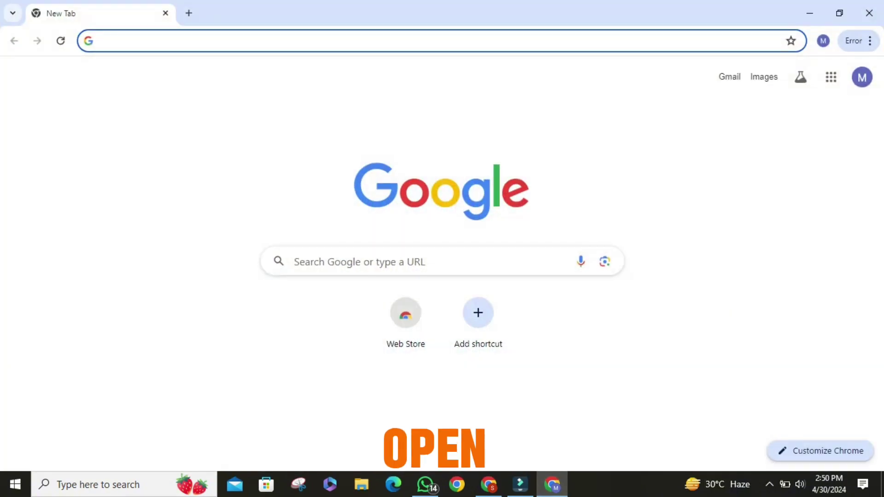
- Load binance.com in Google Chrome's address bar
click(99, 40)
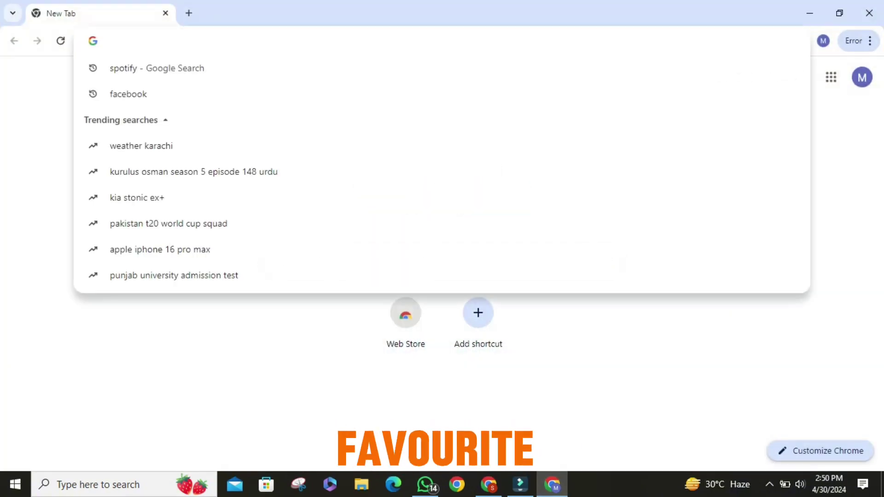
key(Escape)
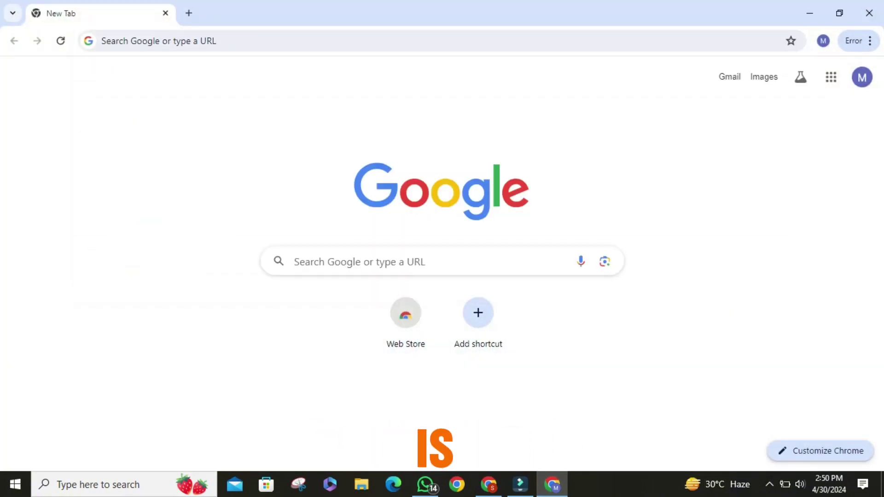
click(99, 41)
text(bi)
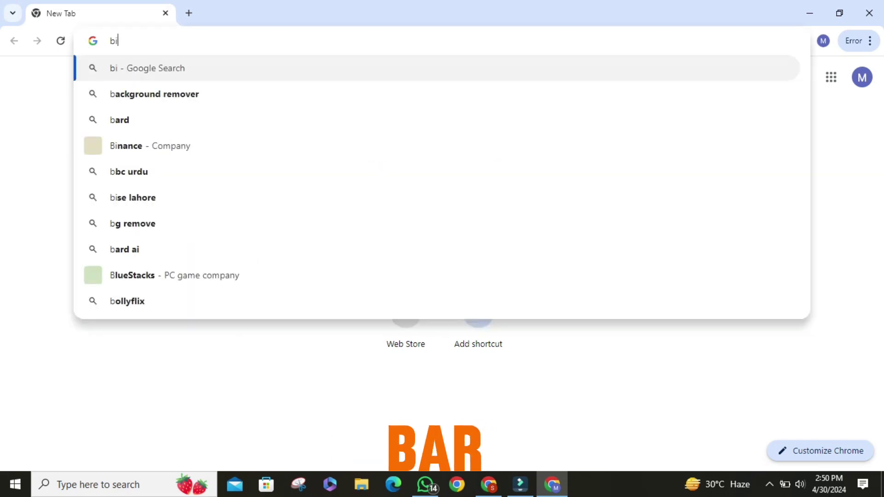
text(m)
key(BackSpace)
text(n)
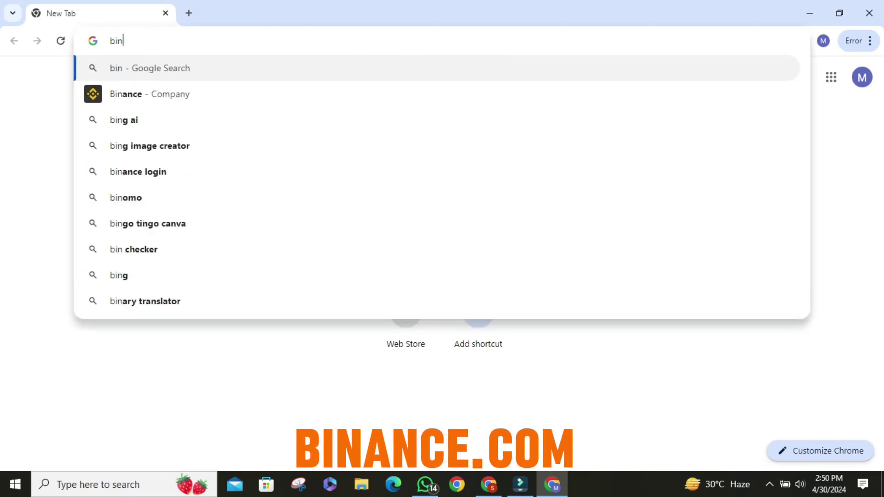
text(a)
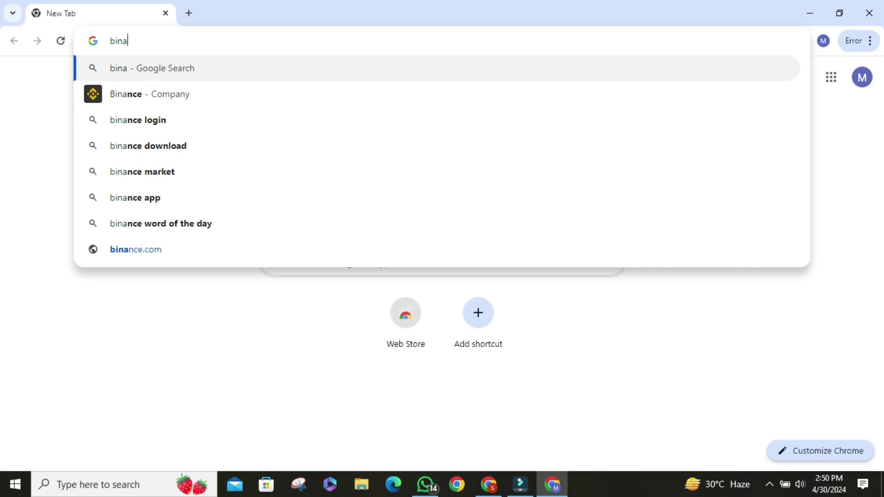
text(nce)
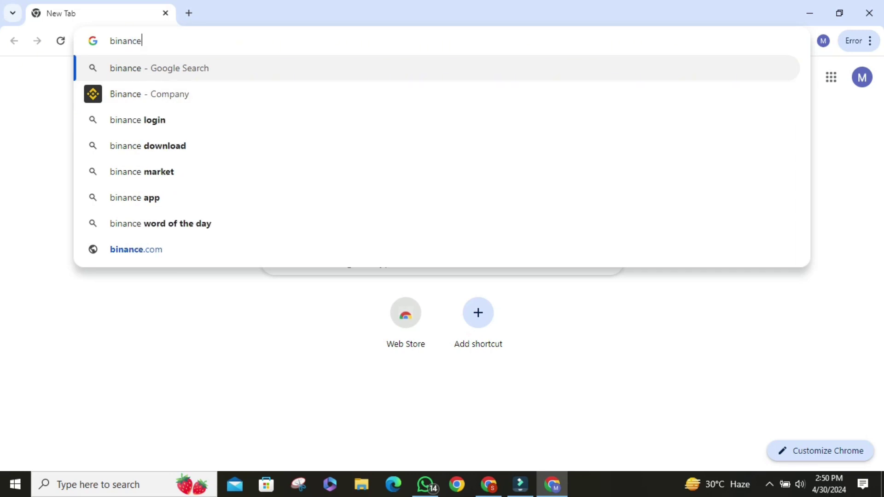
text(.com)
key(Return)
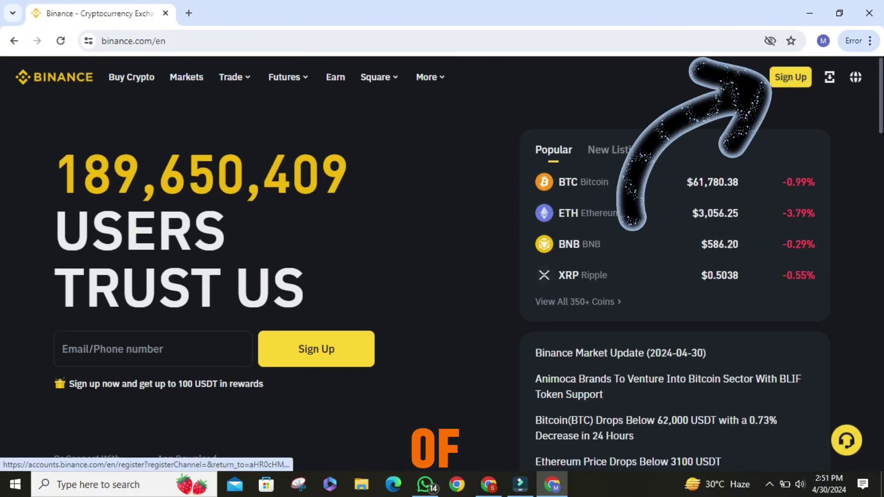
- Open Binance Sign Up and enter the account e-mail in the Email/Phone number field
click(790, 77)
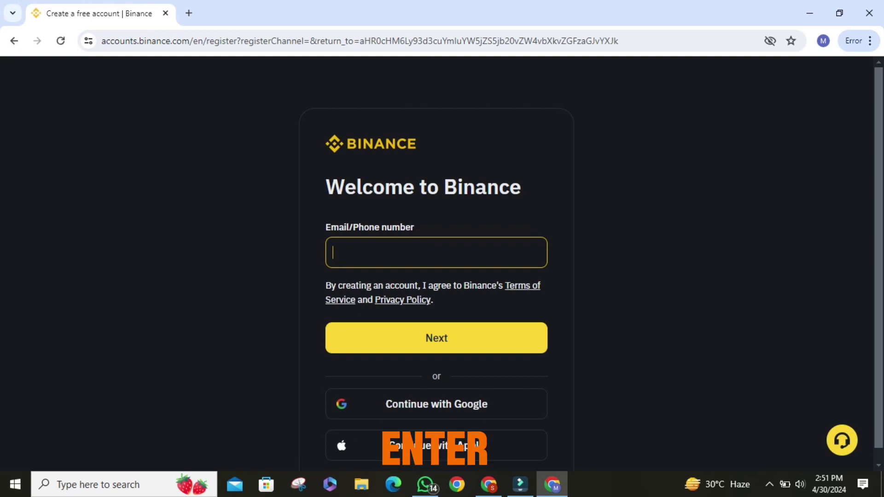
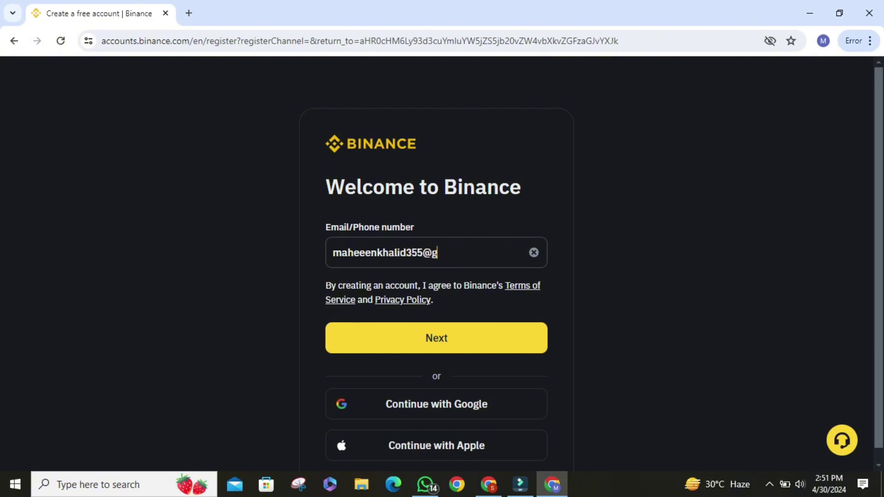
- Open Gmail in a new browser tab
key(ctrl+t)
text(g)
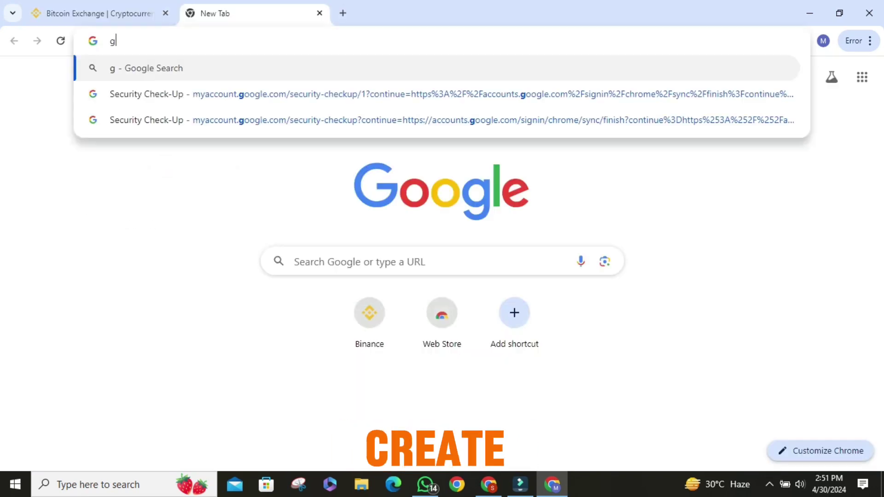
text(m)
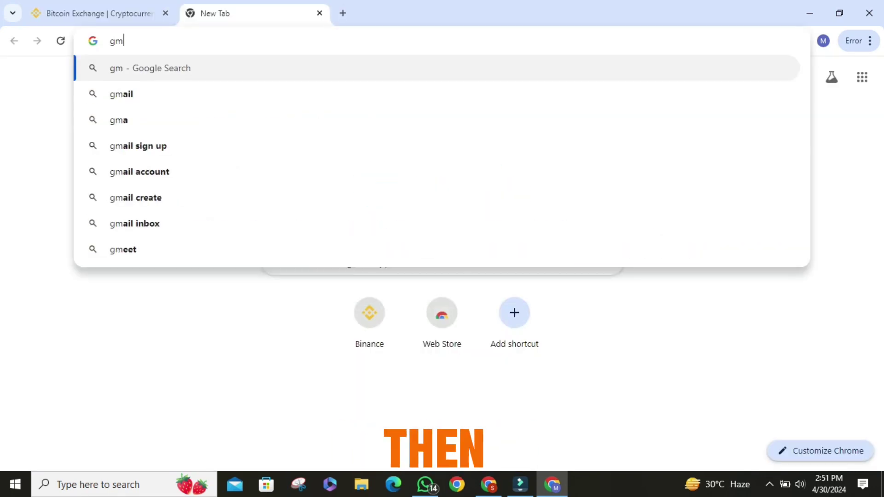
click(121, 94)
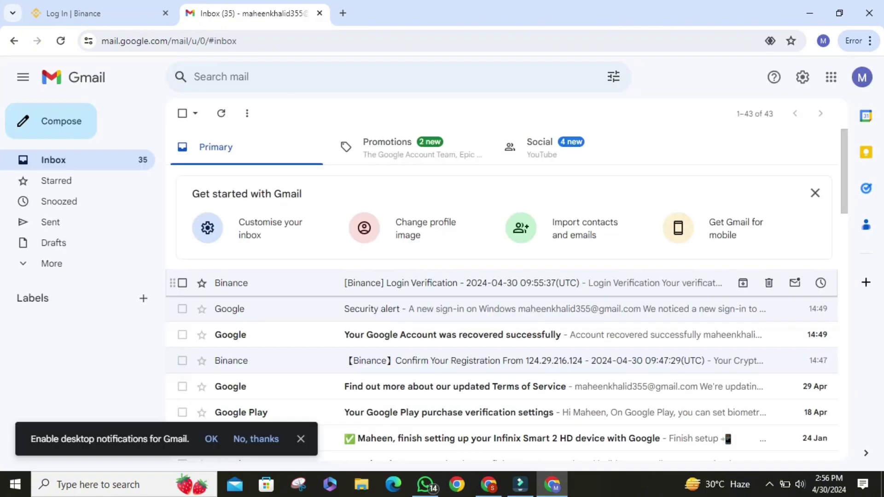
- Copy the code from the Binance Login Verification e-mail and return to the Binance tab
click(460, 282)
drag(373, 328, 335, 327)
right_click(346, 327)
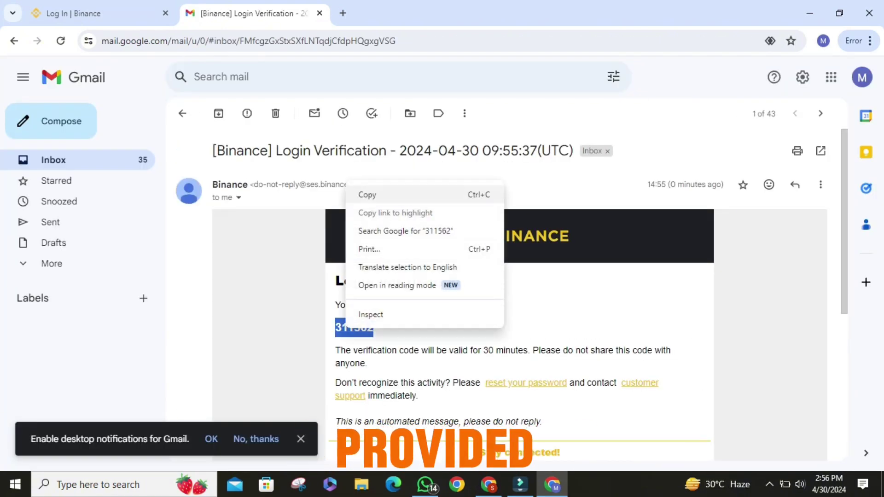
click(368, 194)
click(74, 13)
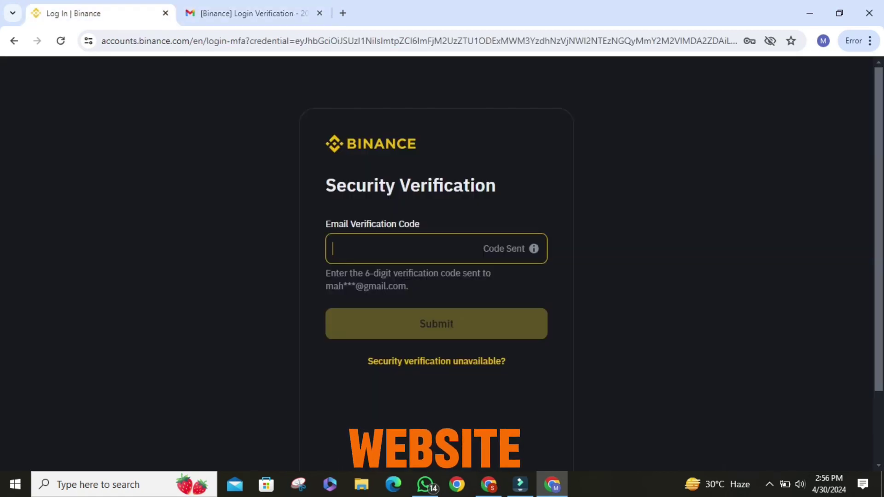
- Paste the verification code and set the new account's password to finish registration
key(ctrl+v)
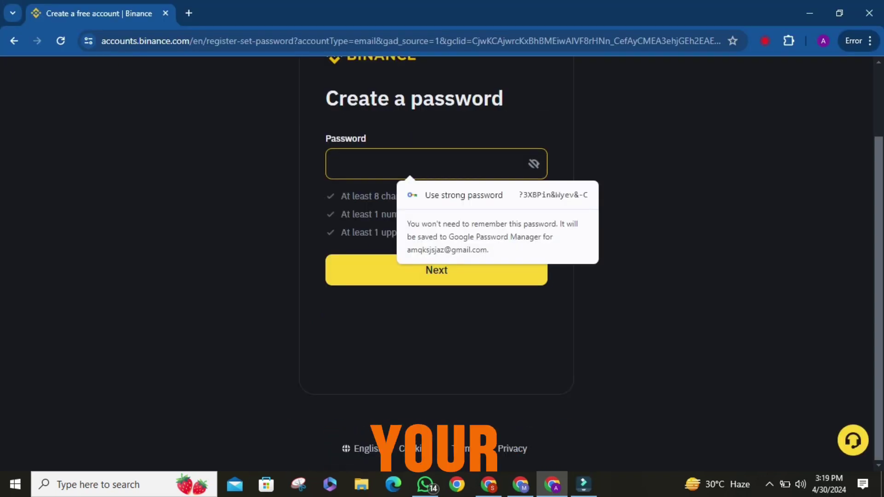
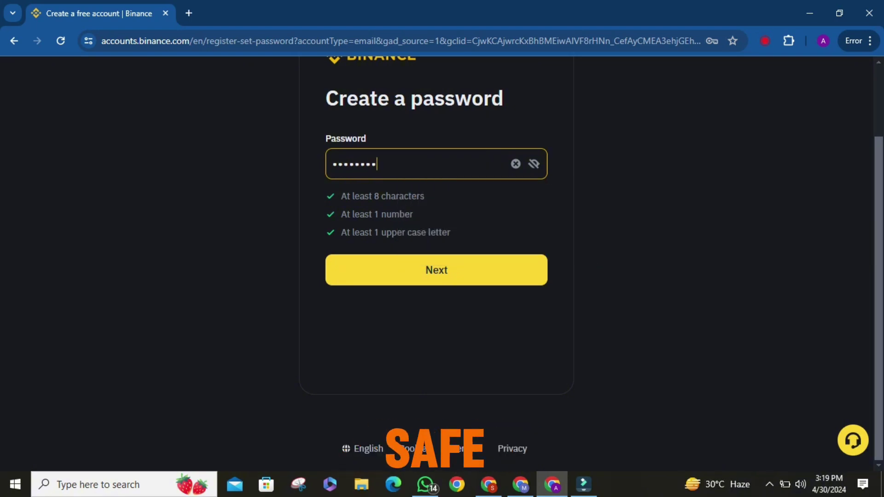
key(Return)
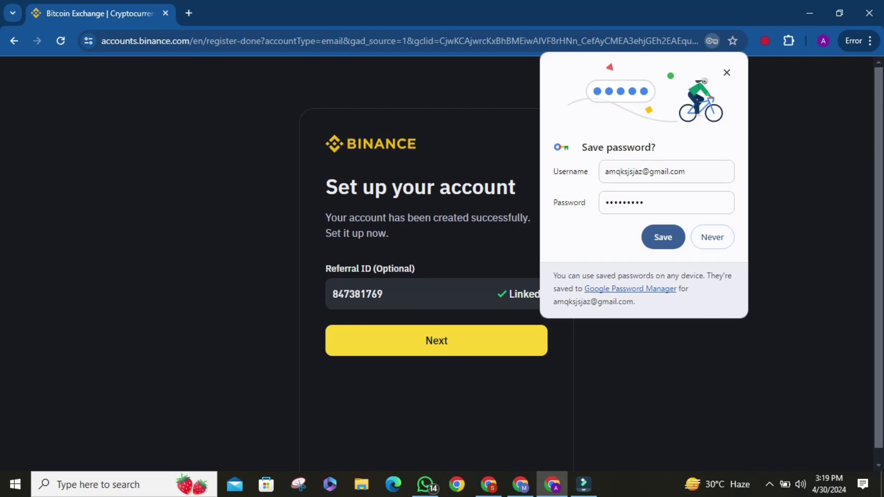
- Save the password in Chrome and skip the two-factor authentication setup
click(663, 237)
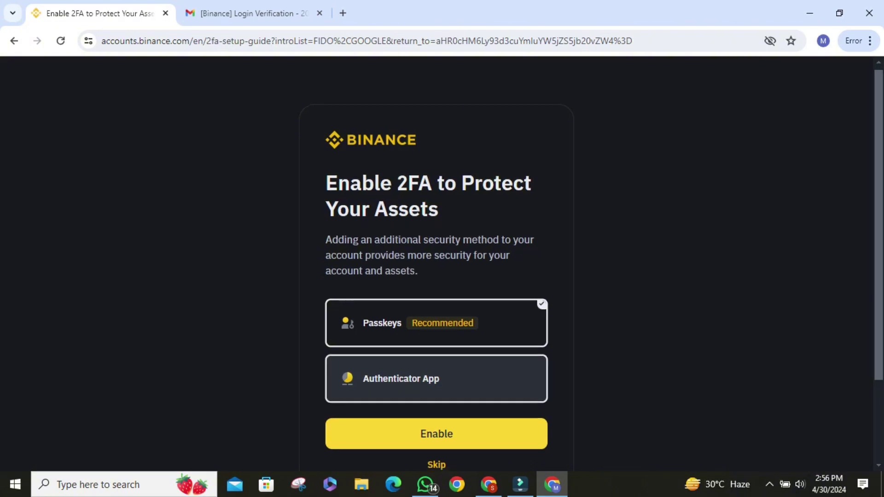
scroll(437, 382, down, 2)
click(436, 357)
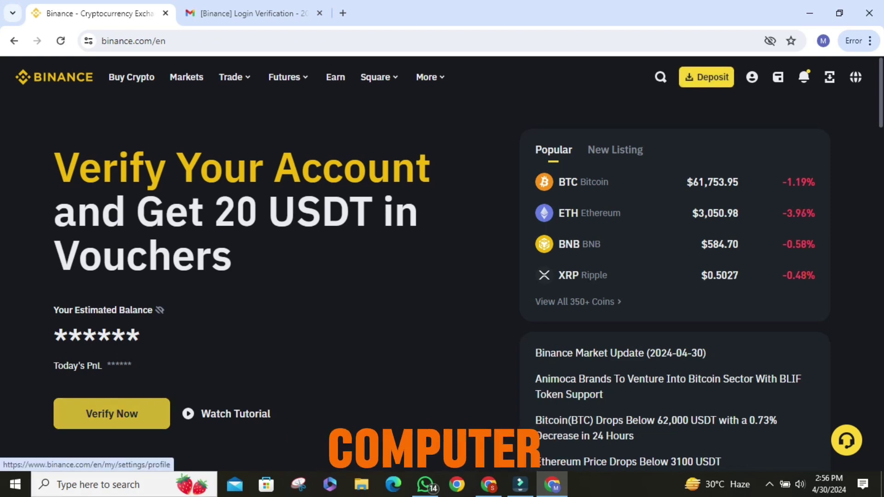
- Try Verify Now, return home, reveal the app-download QR code and launch the Binance app
click(111, 413)
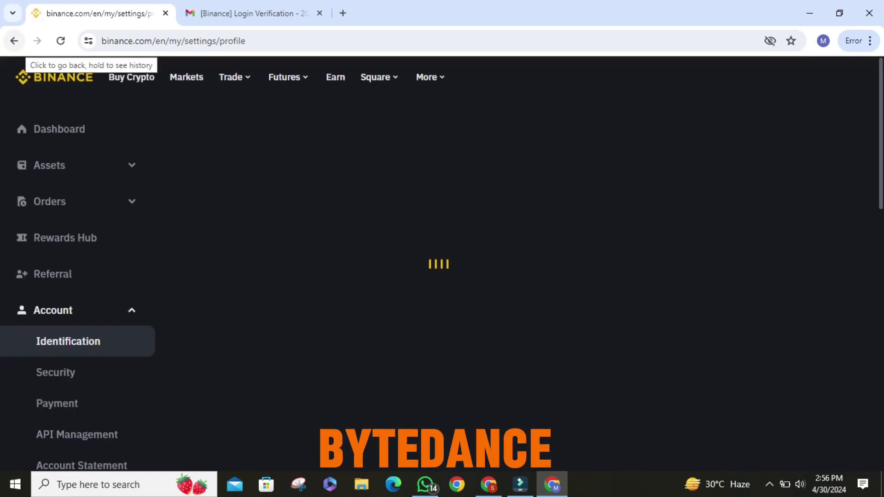
click(15, 40)
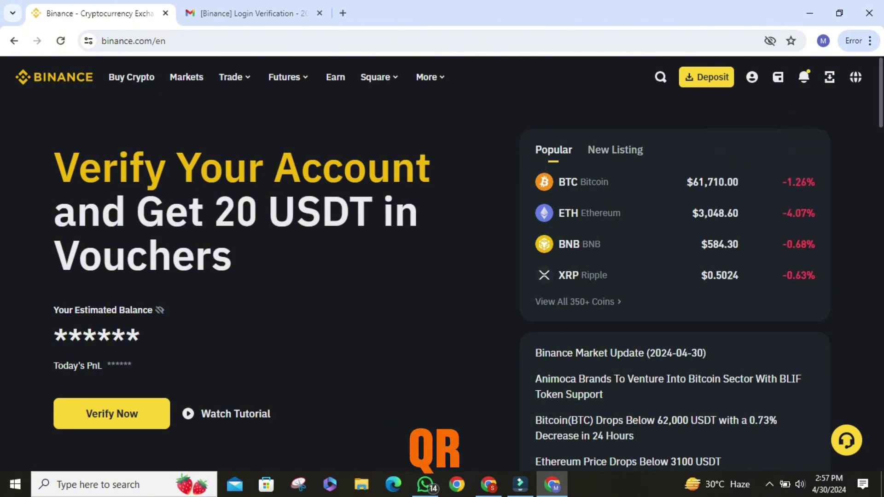
mouse_move(829, 77)
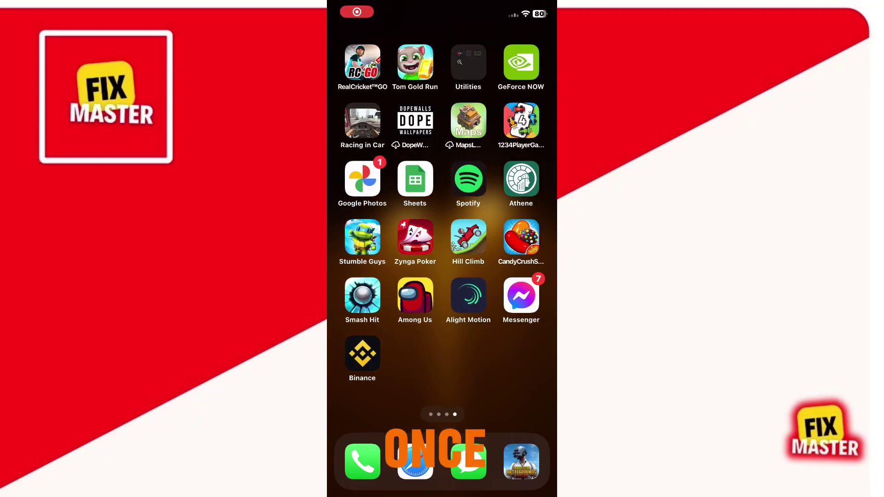
click(362, 354)
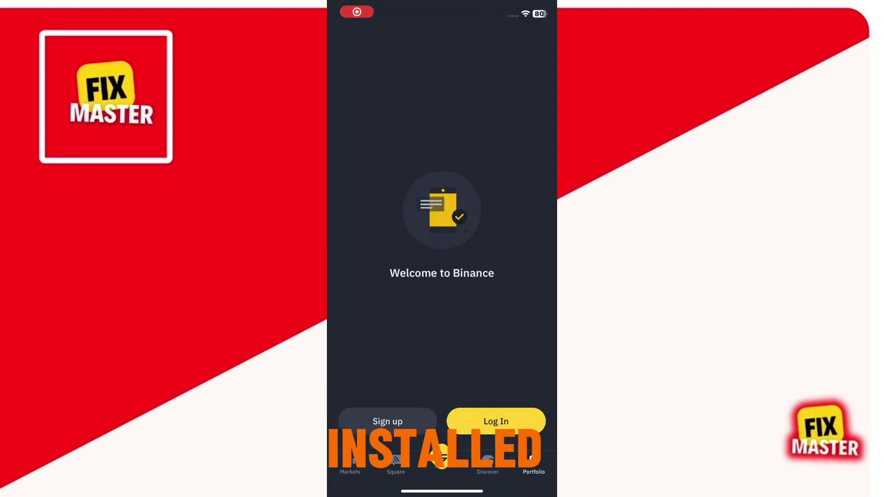
- Start logging in to the mobile app with the account e-mail address
click(497, 420)
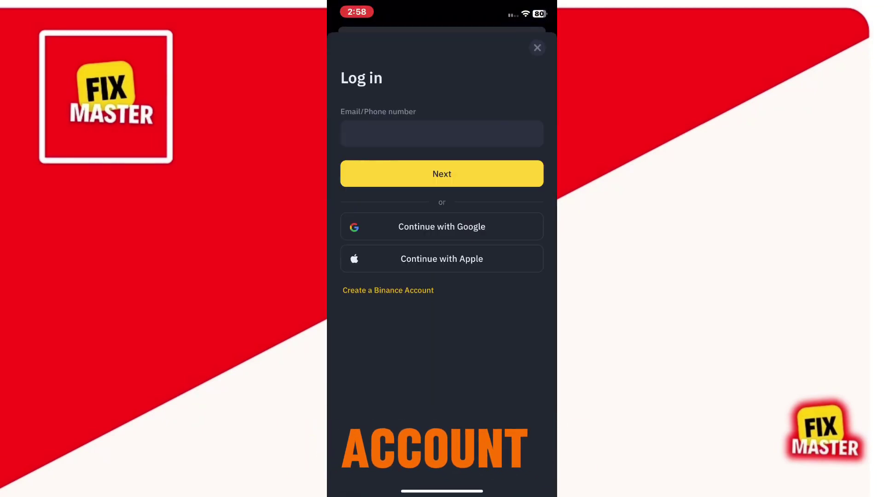
click(414, 133)
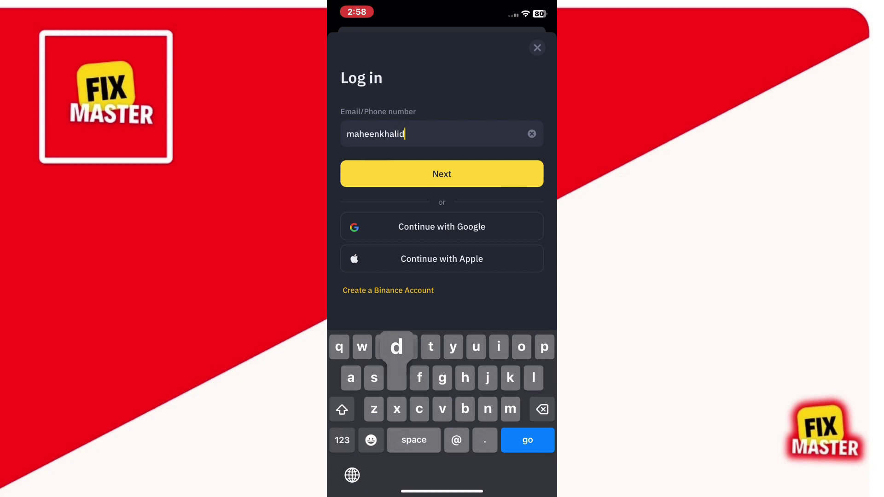
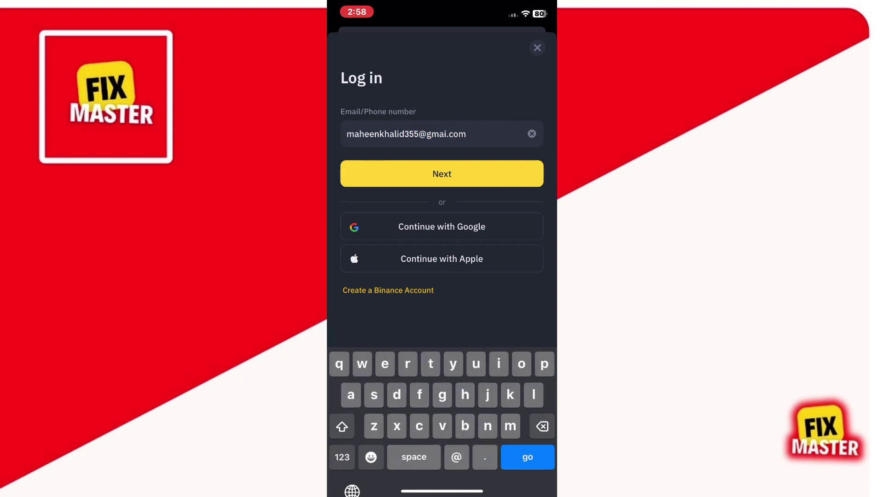
key(Return)
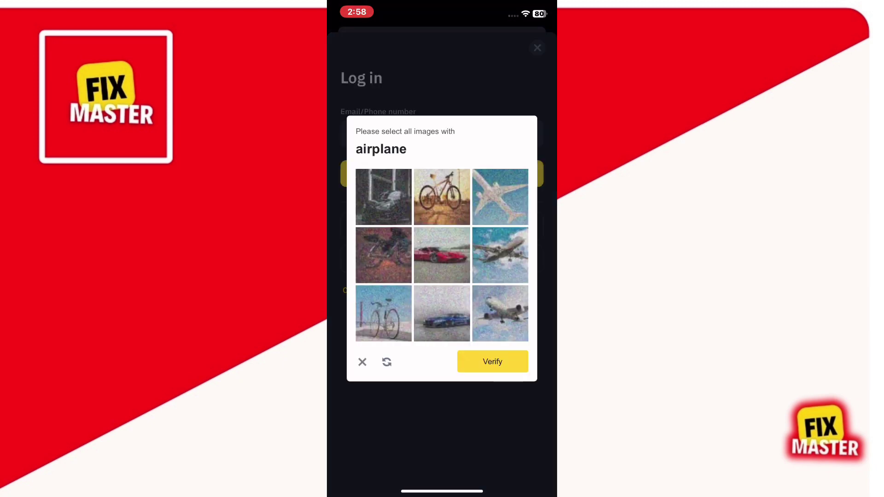
- Solve the CAPTCHA by selecting the three airplane pictures
click(500, 197)
click(500, 254)
click(499, 313)
click(491, 361)
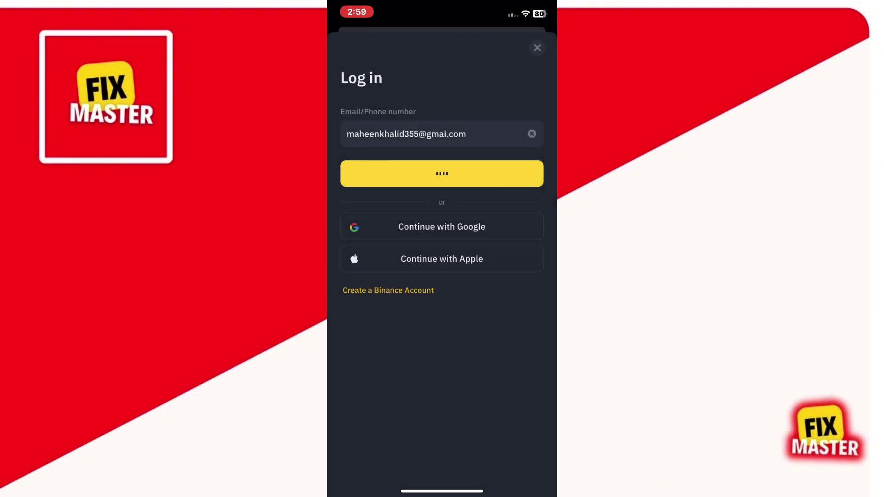
- Correct the e-mail's domain to gmail.com and submit it
click(449, 134)
text(bh)
key(BackSpace)
key(BackSpace)
key(BackSpace)
text(com)
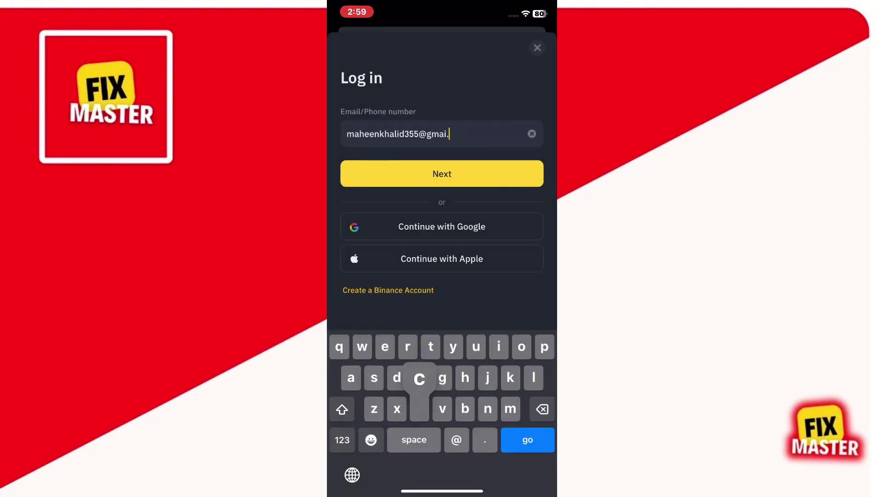
click(447, 134)
text(l)
click(442, 173)
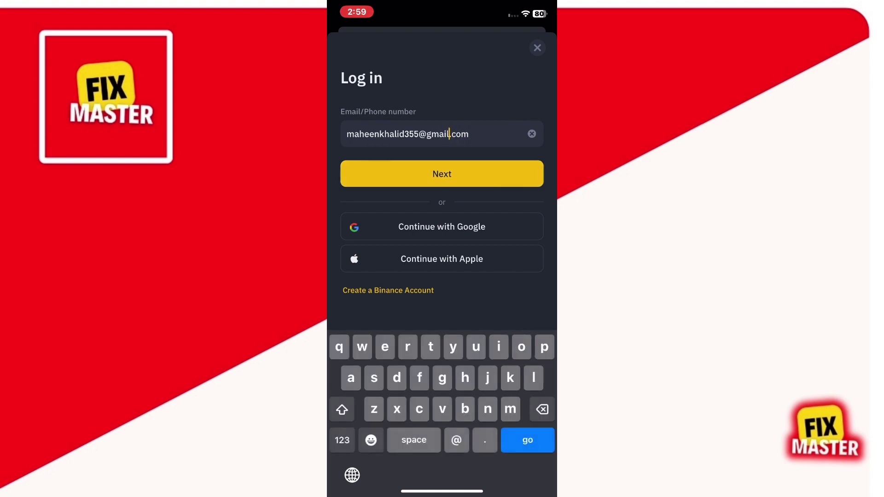
- Enter the account password and submit it
text(•)
key(BackSpace)
text(•••••••••)
click(442, 191)
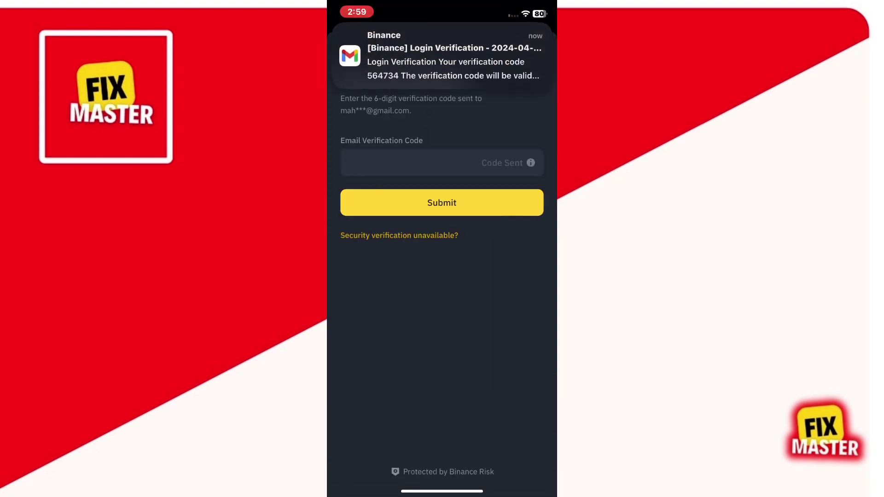
- Enter the 6-digit e-mail verification code, reading it from the phone's notifications
click(414, 163)
drag(356, 2, 357, 323)
drag(441, 490, 442, 184)
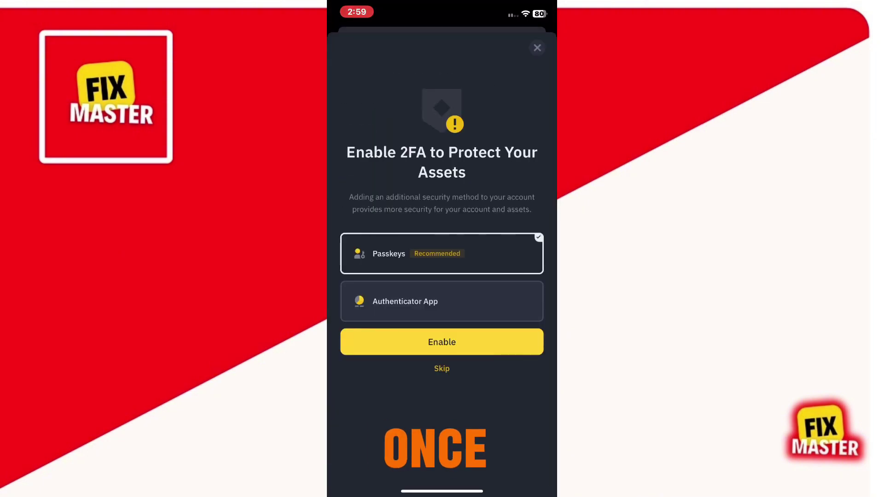